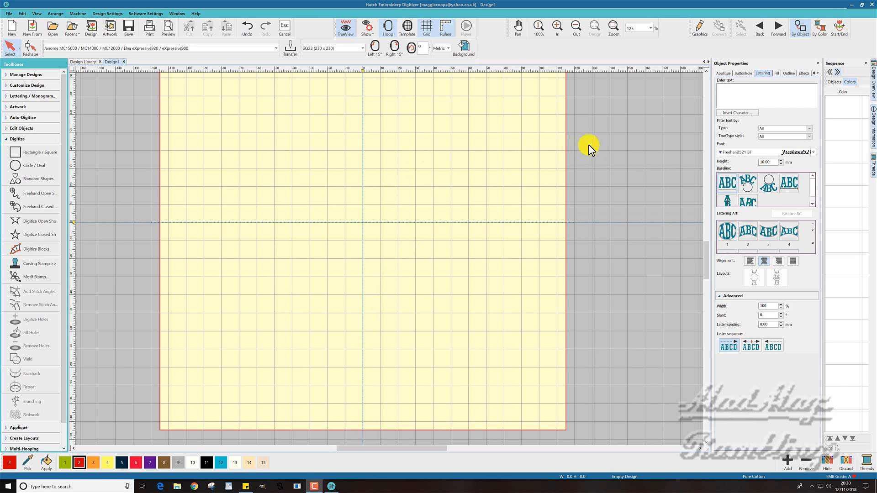
Create a lettering object with a first name in the Freehand521 BT font at 10 mm height
click(731, 94)
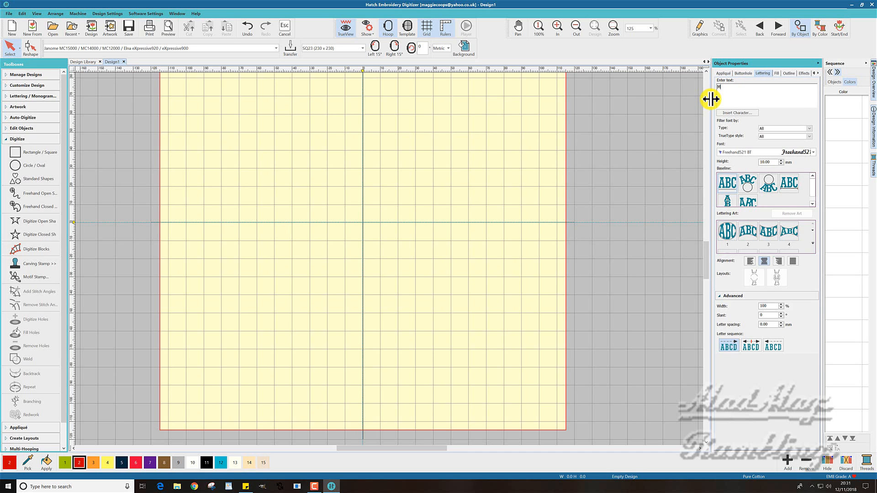
key(Return)
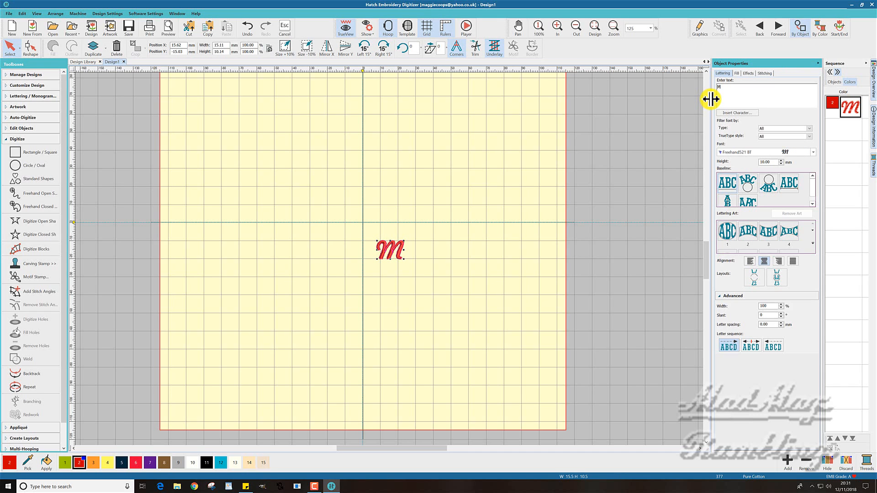
text(argaret)
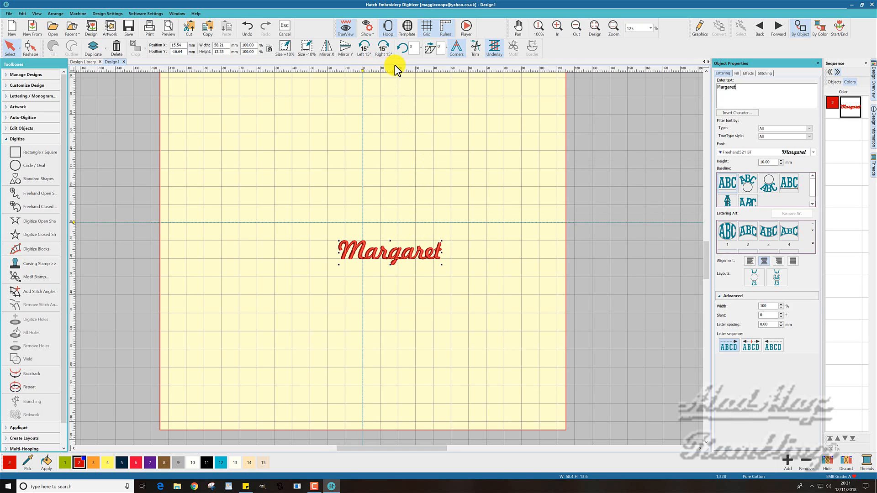
Rotate the name lettering left in 15° increments to a total of 90° so it reads vertically upward
click(365, 47)
click(365, 47)
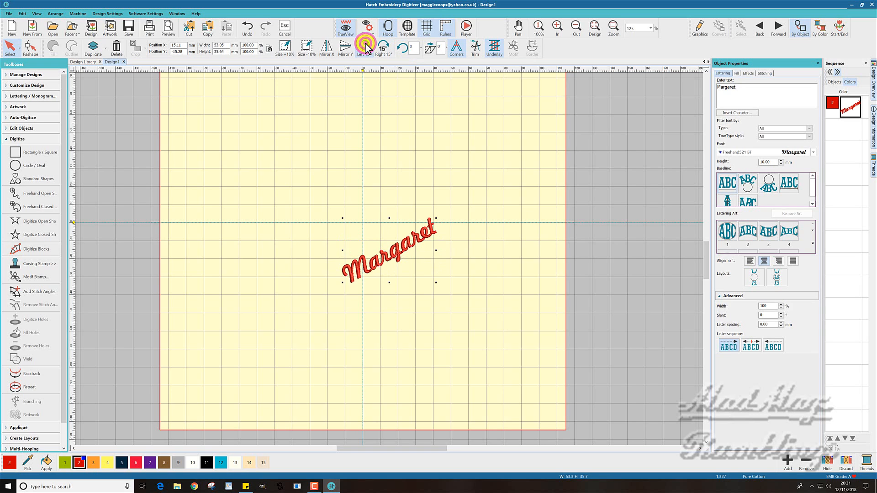
click(365, 47)
click(365, 47)
click(365, 47)
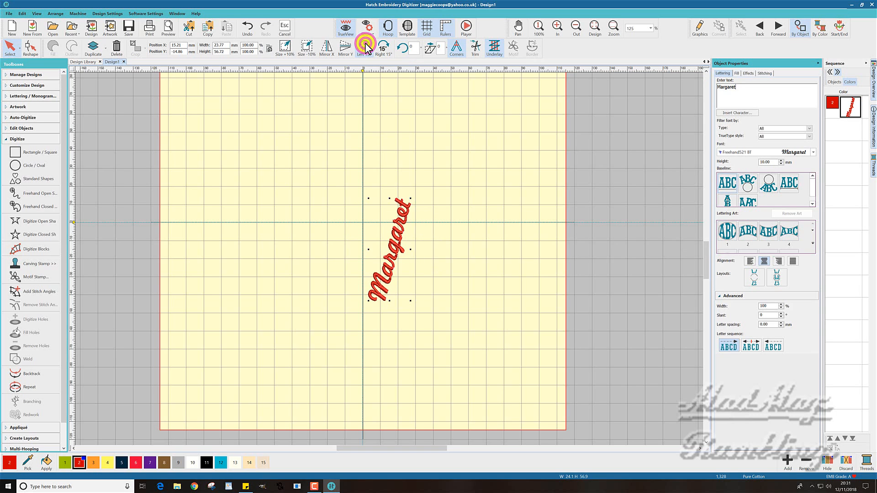
click(365, 47)
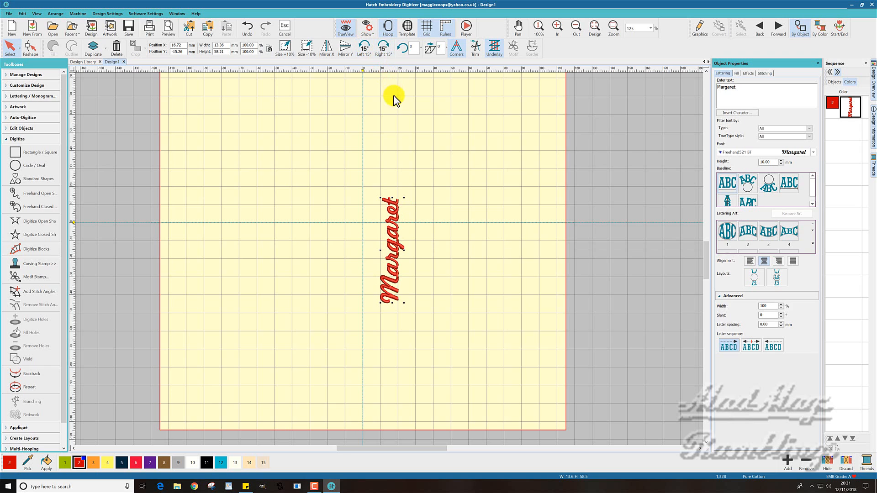
Move the vertical lettering onto the vertical centre line above the hoop centre, at about X 0.16, Y 37.54 mm
click(392, 216)
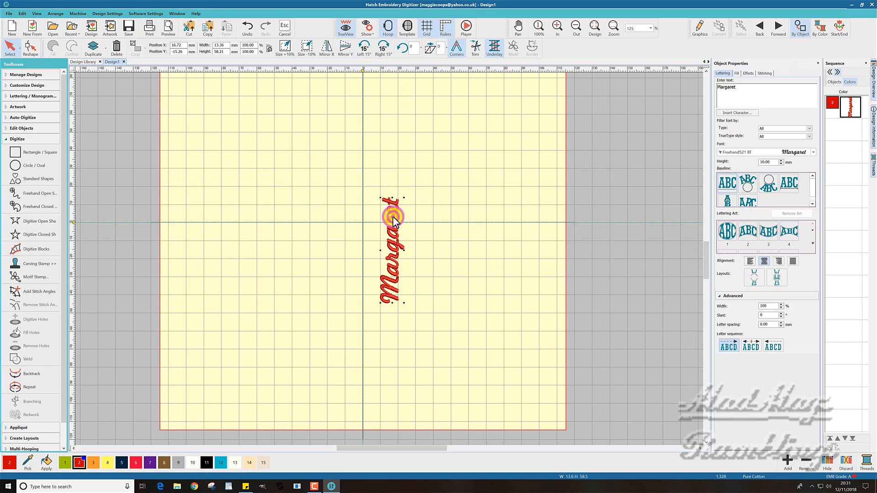
drag(393, 217, 364, 122)
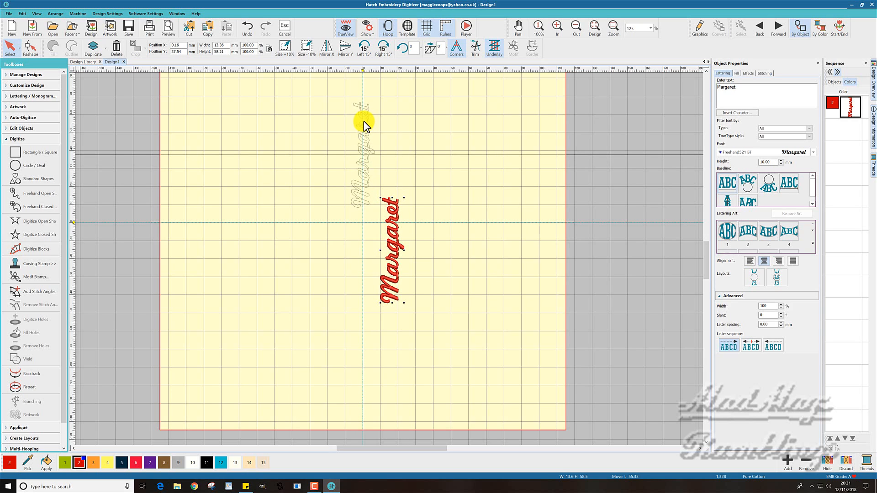
drag(363, 121, 363, 122)
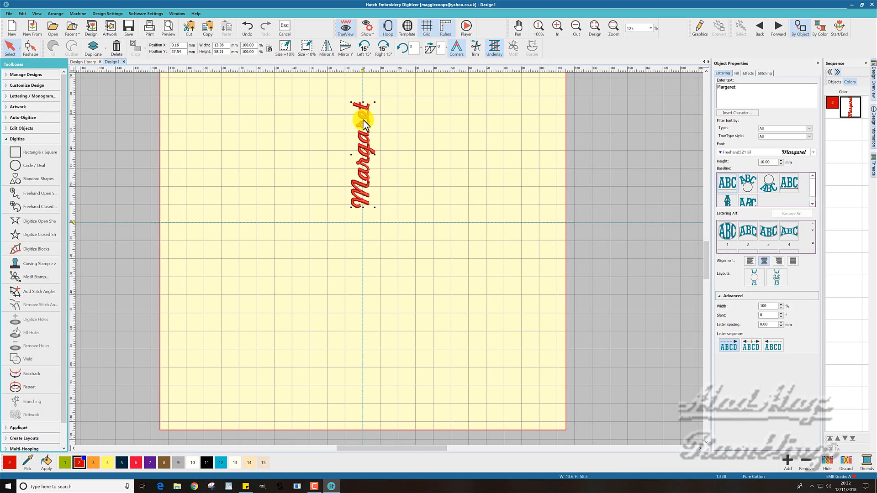
Reshape the lettering so its stitch start and end points both sit at the base of the first letter
click(29, 48)
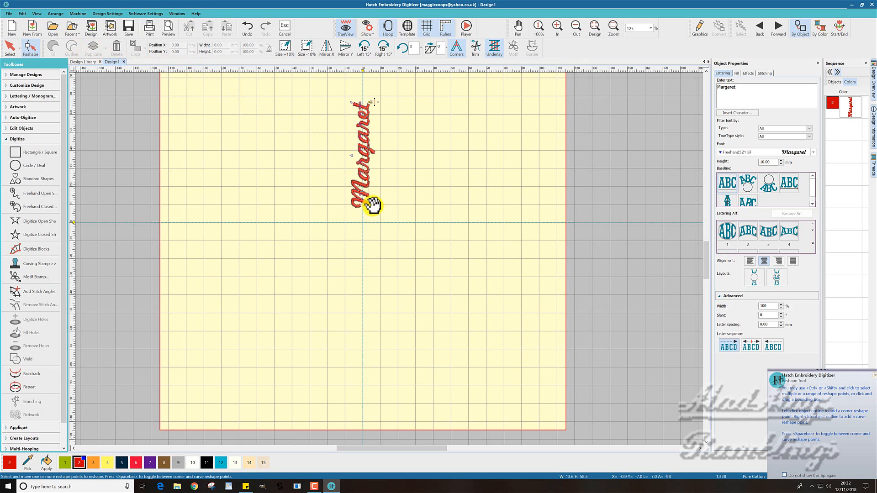
click(378, 207)
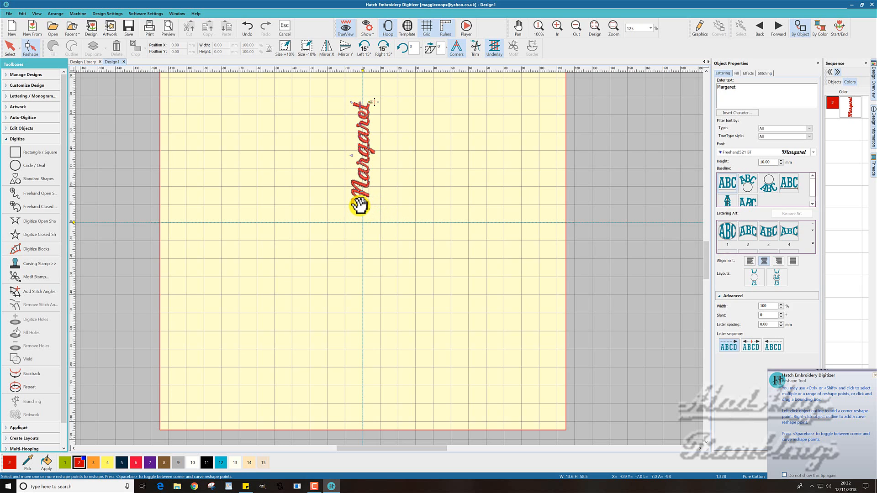
drag(359, 205, 373, 100)
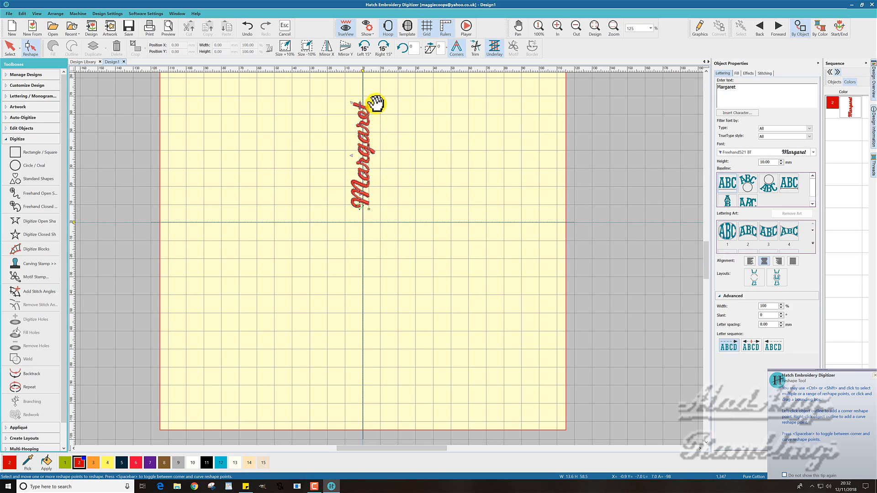
click(375, 103)
click(285, 28)
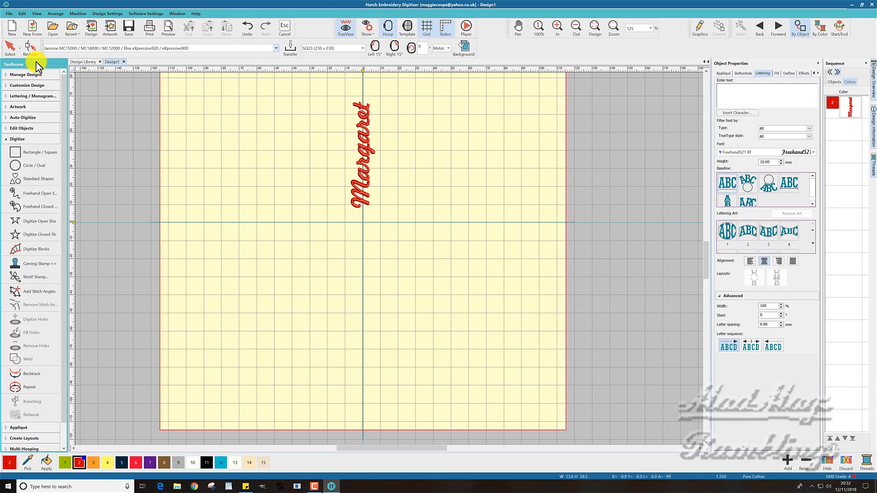
Create a circle layout of seven copies of the lettering around the hoop centre
click(34, 439)
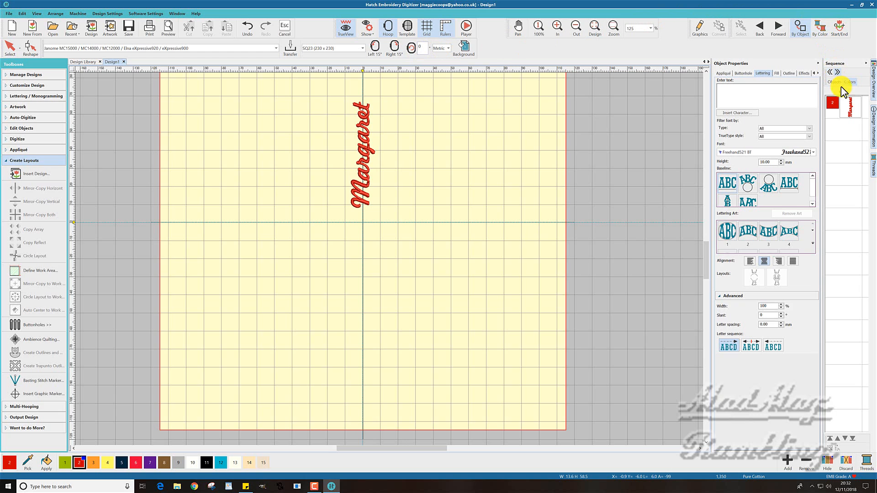
click(850, 107)
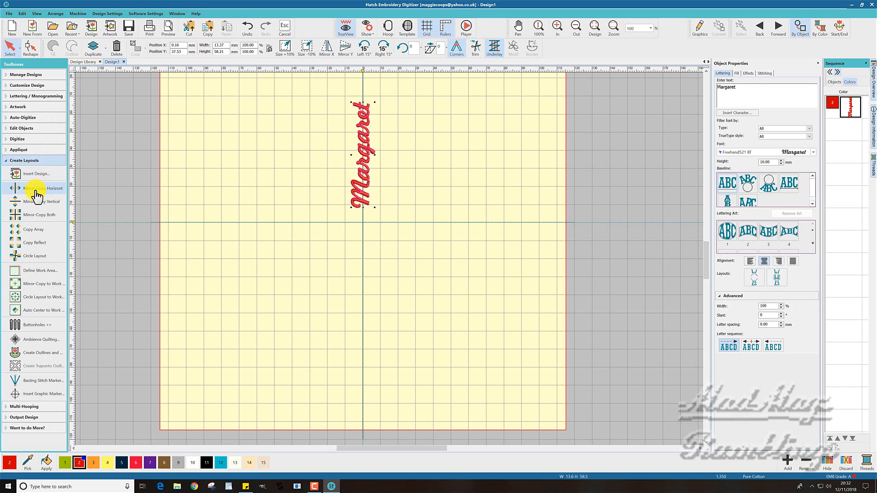
click(37, 260)
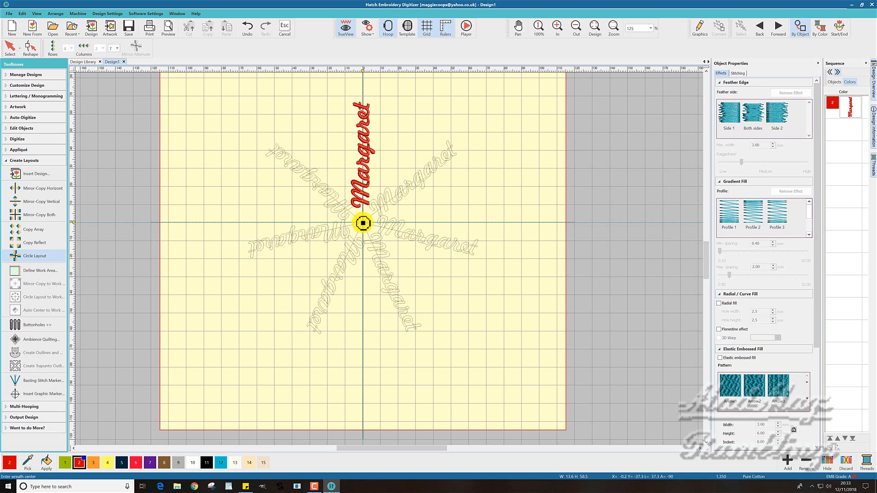
click(363, 222)
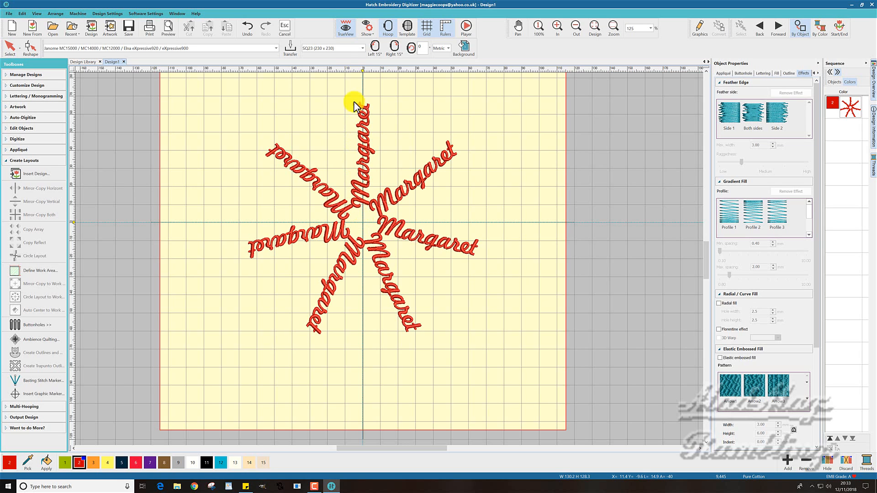
Turn off TrueView to inspect the stitches and undo the circle layout
click(349, 28)
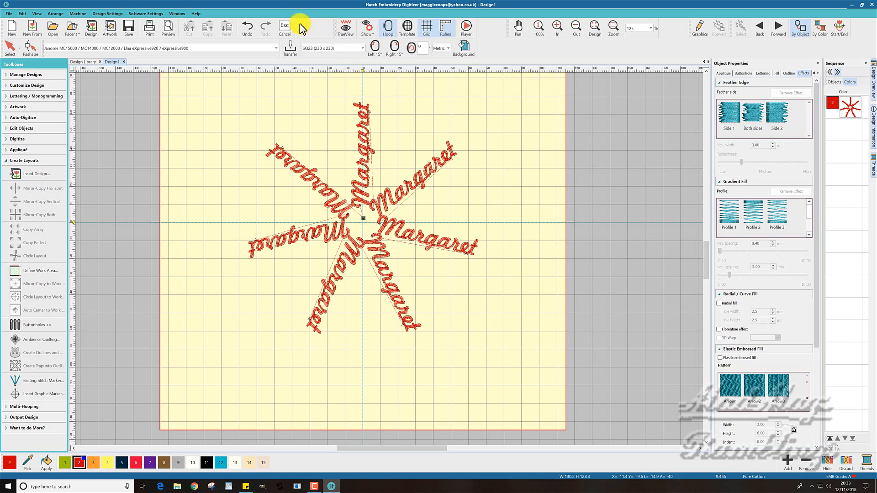
click(247, 27)
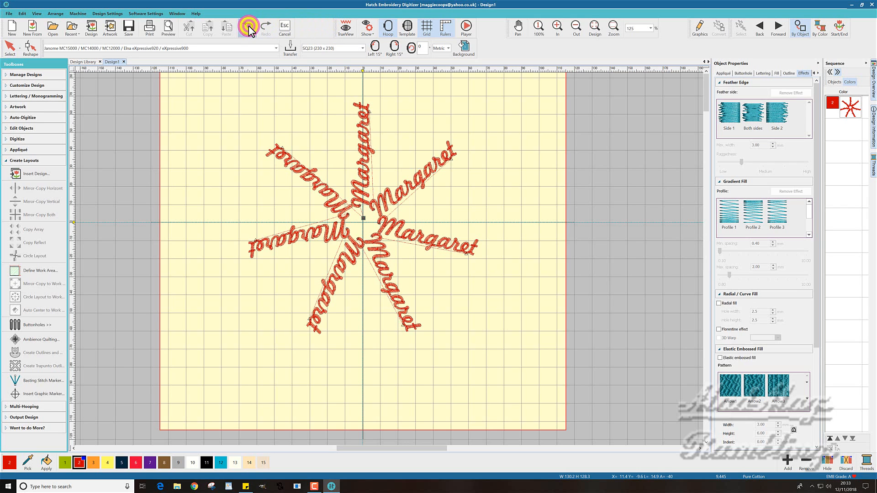
Examine the positions of the lettering's start and end points in Reshape mode
click(365, 127)
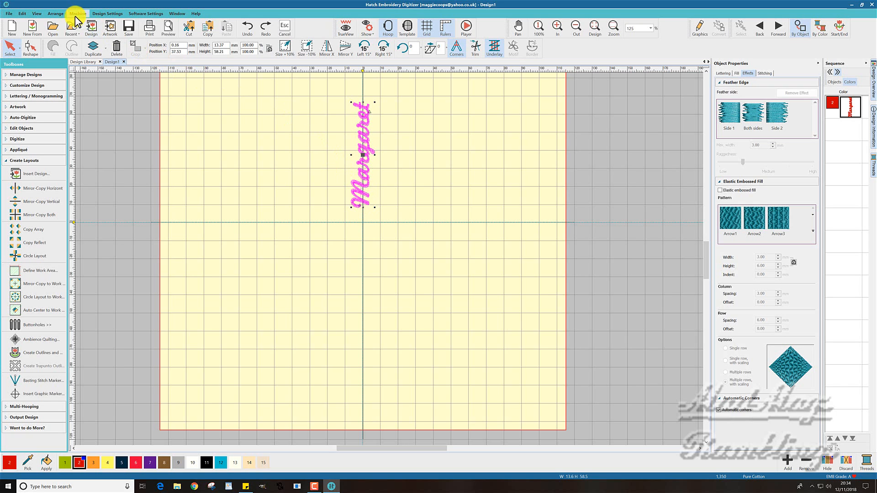
click(32, 46)
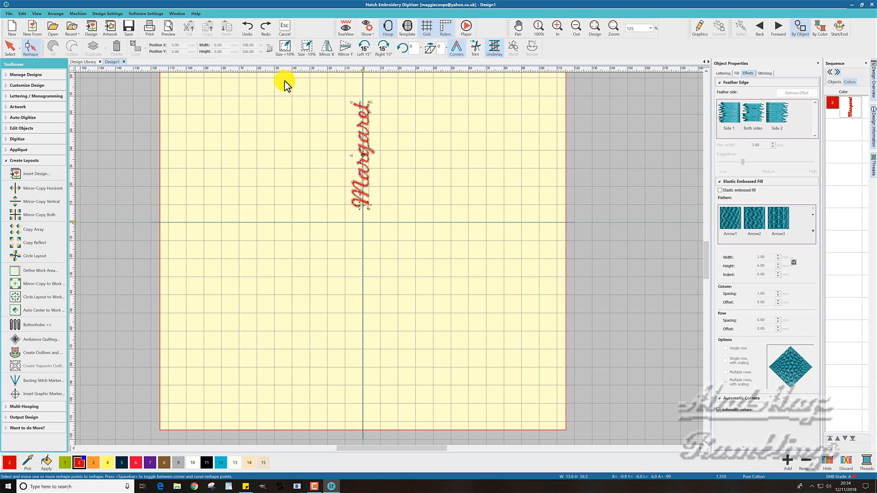
click(284, 26)
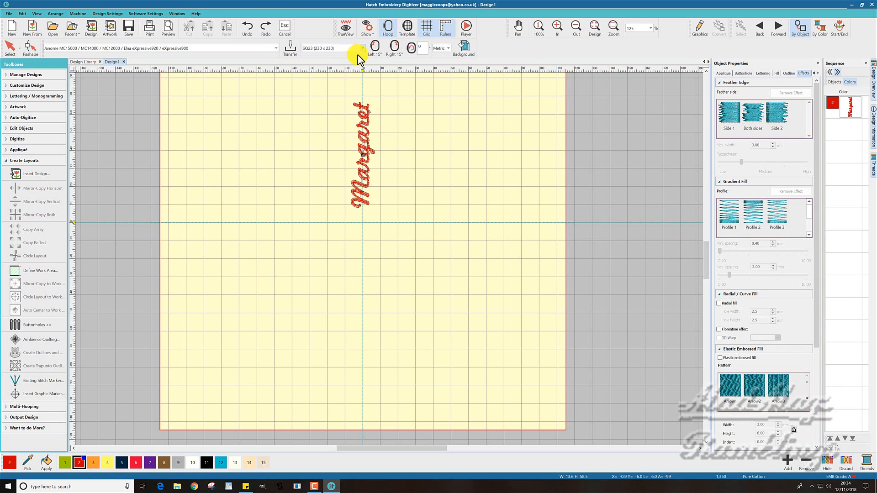
Enable Set hoop center in the machine and hoop settings and place the hoop centre where the two centre lines cross
click(465, 50)
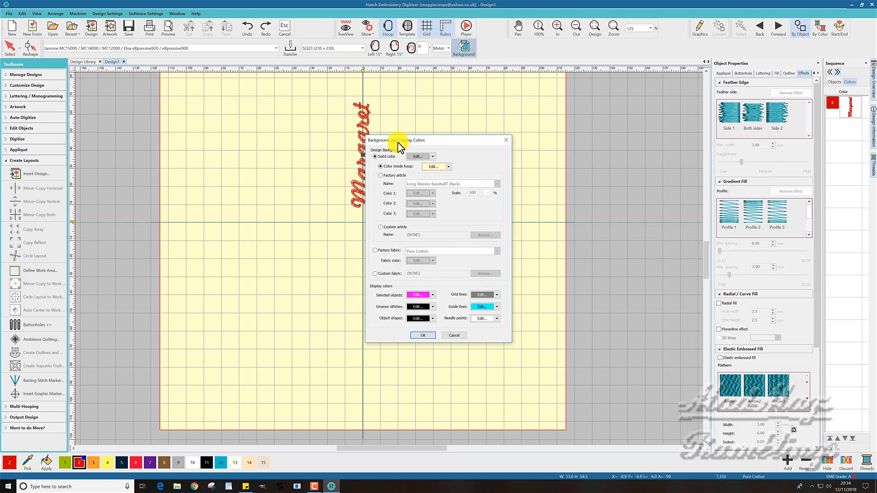
click(505, 139)
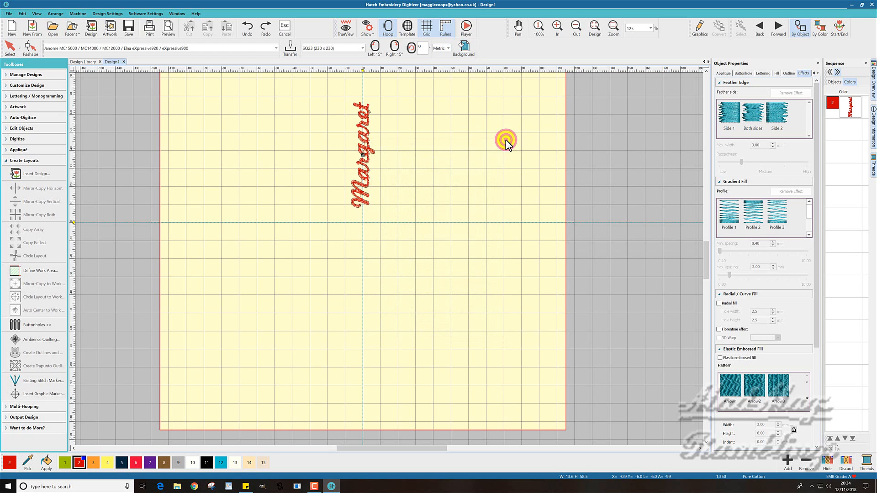
click(150, 14)
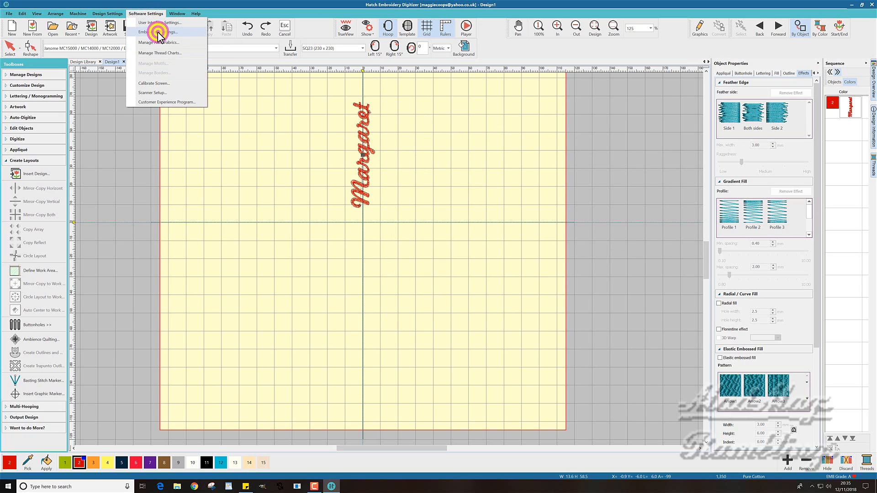
click(157, 31)
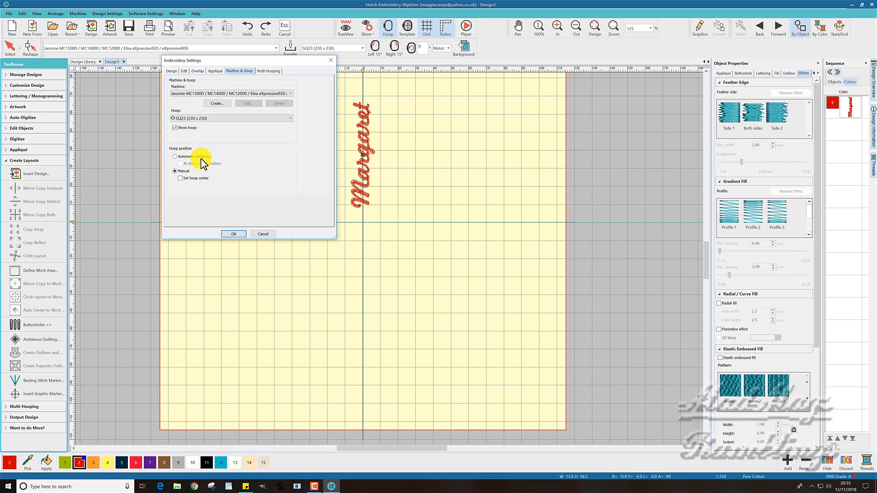
click(181, 178)
click(238, 233)
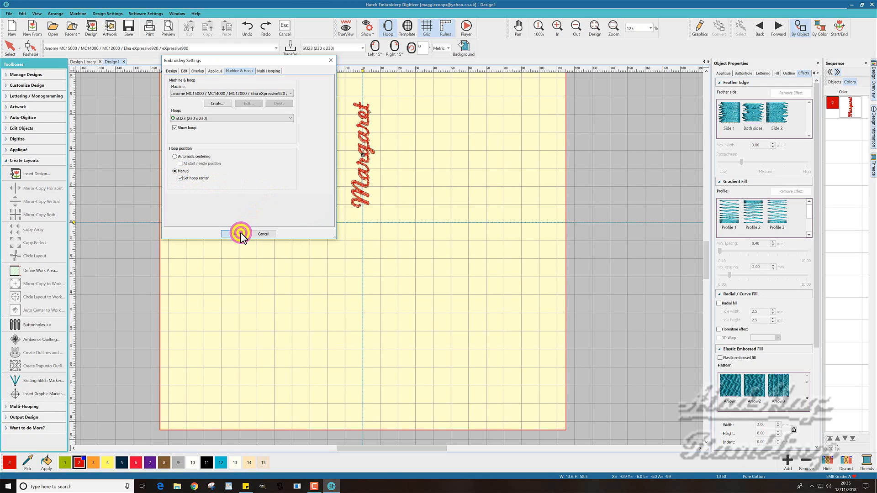
click(363, 222)
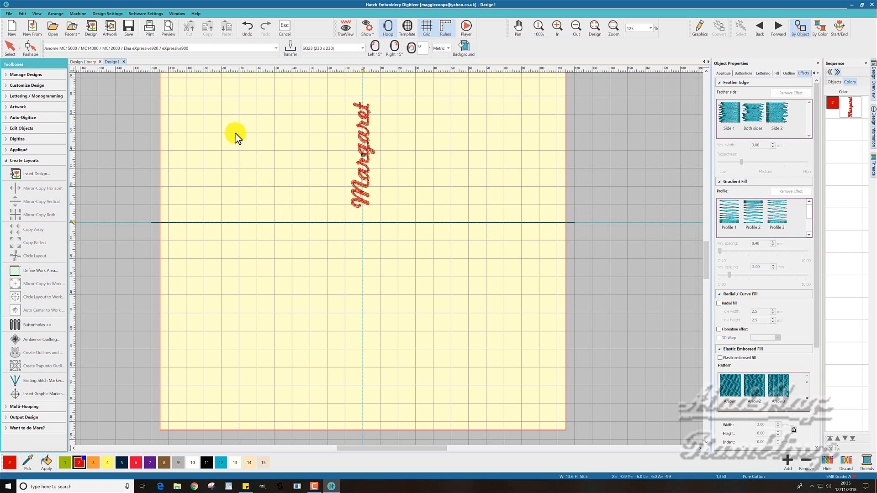
Review the Design, Edit, Overlap, Appliqué, Machine & Hoop and Multi-Hooping options in the embroidery settings
click(142, 14)
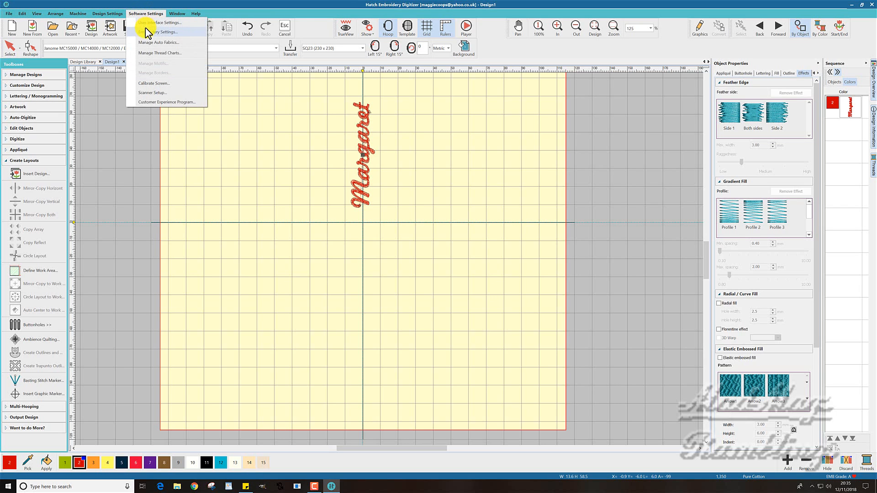
click(155, 31)
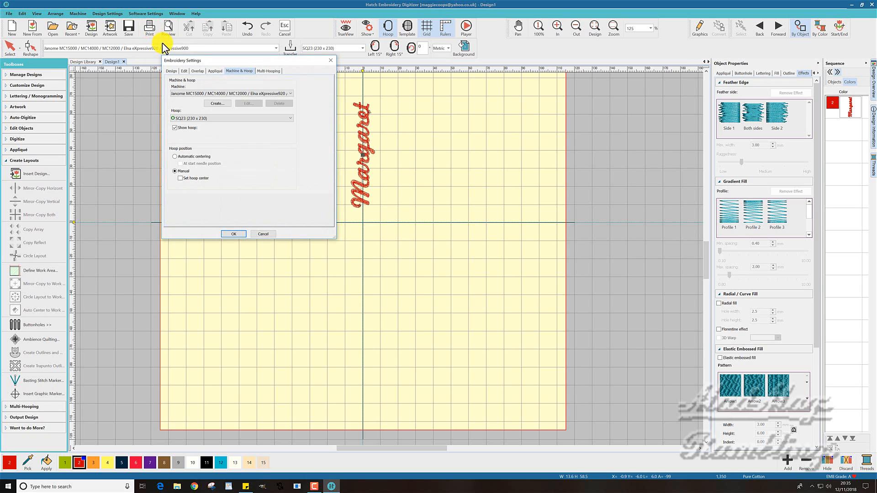
click(177, 70)
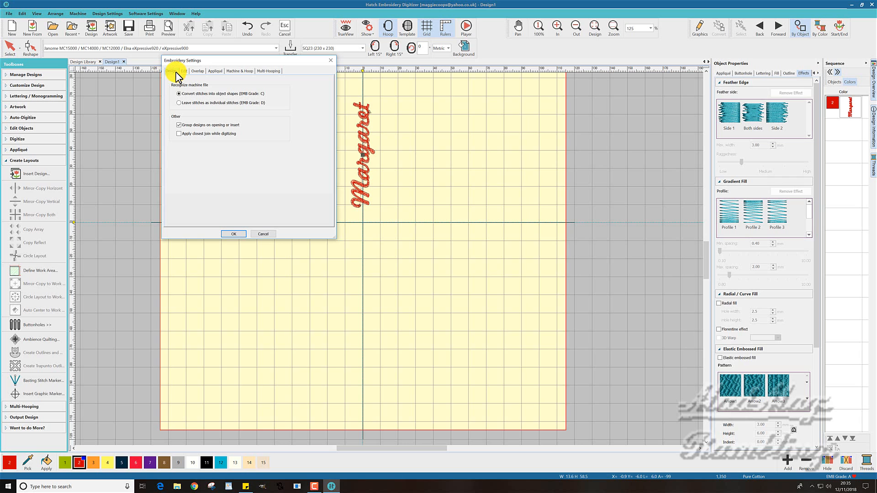
click(179, 103)
click(185, 70)
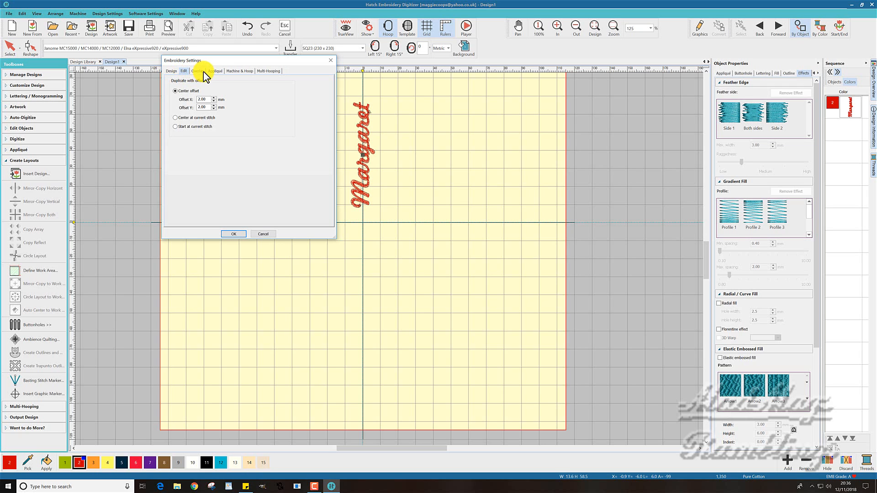
click(203, 73)
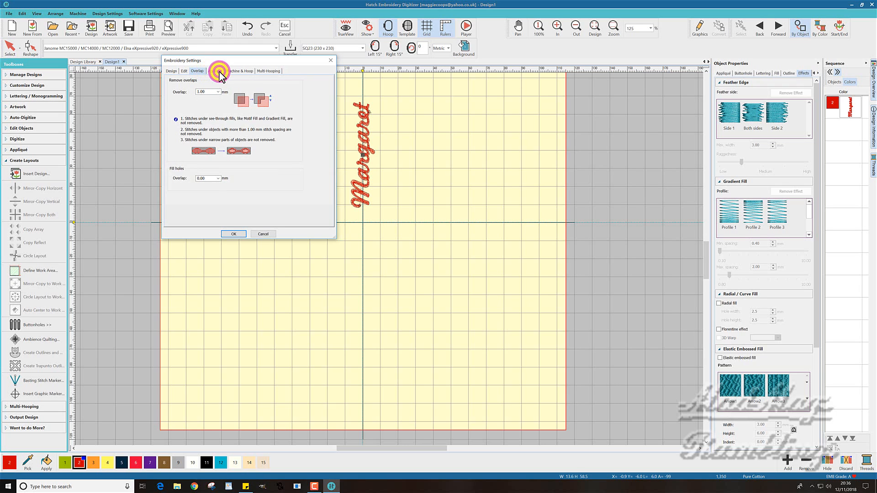
click(218, 73)
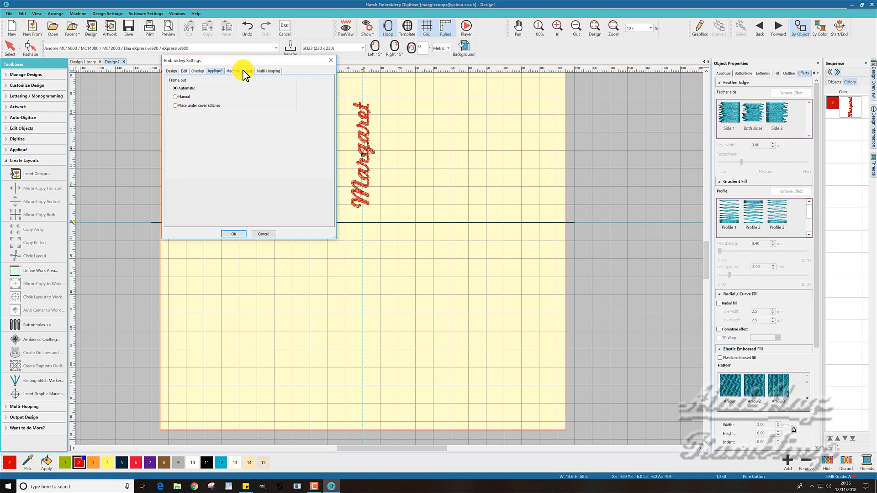
click(243, 72)
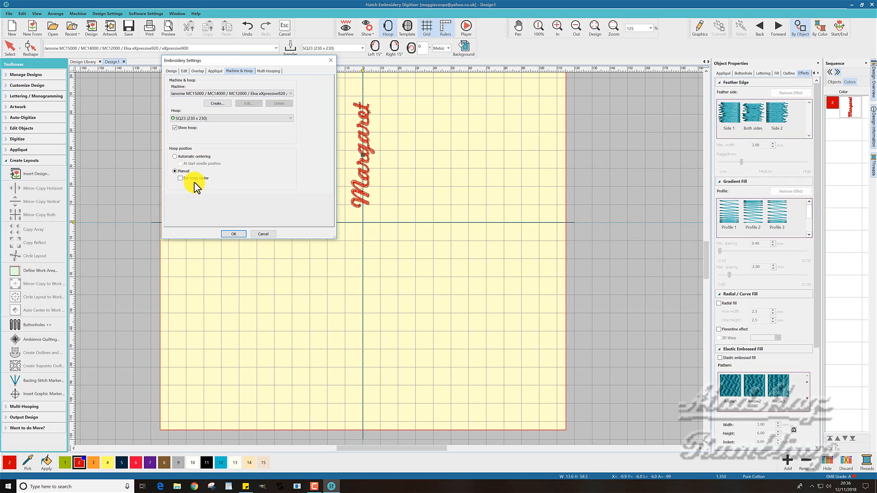
click(263, 71)
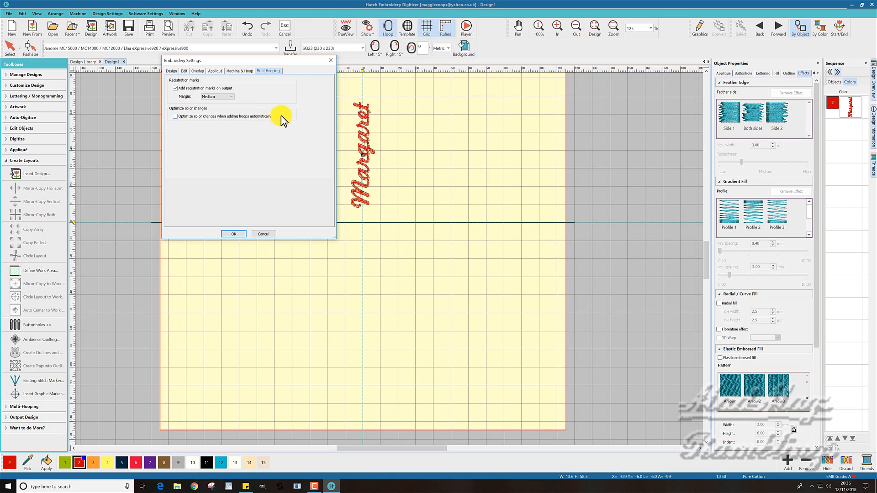
click(330, 60)
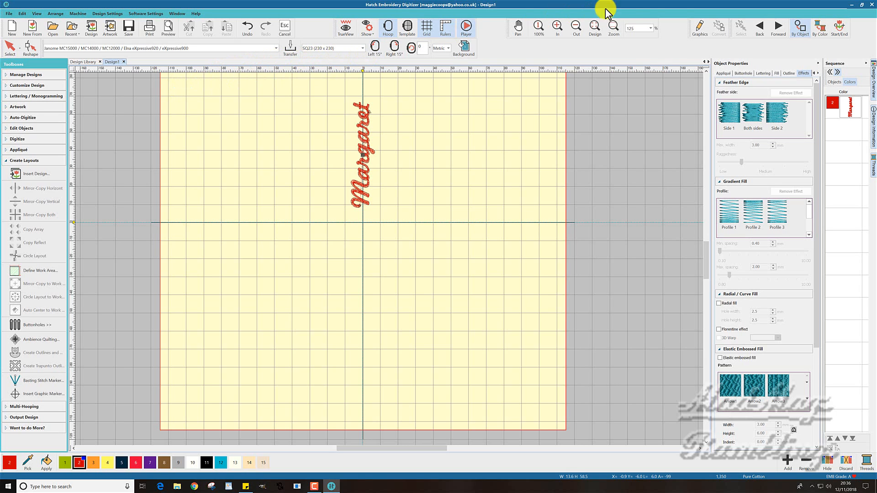
Apply Circle Layout to the single name lettering again with the wreath centre on the hoop centre
click(849, 108)
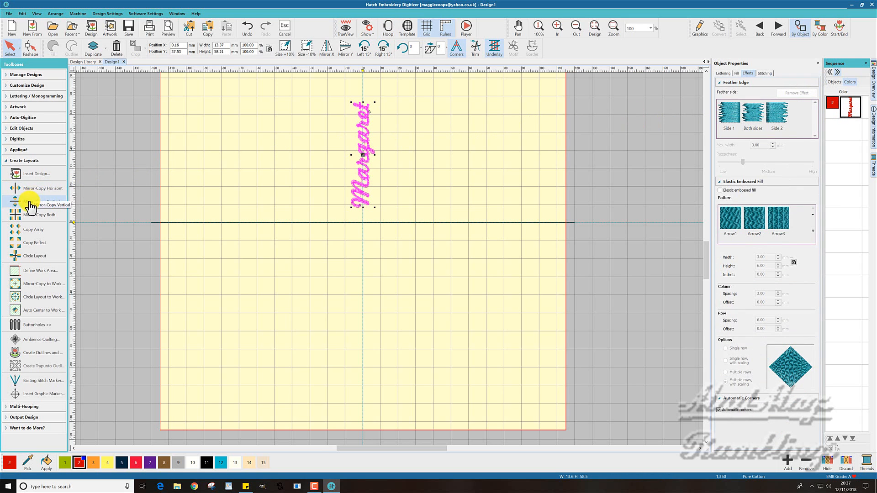
click(29, 260)
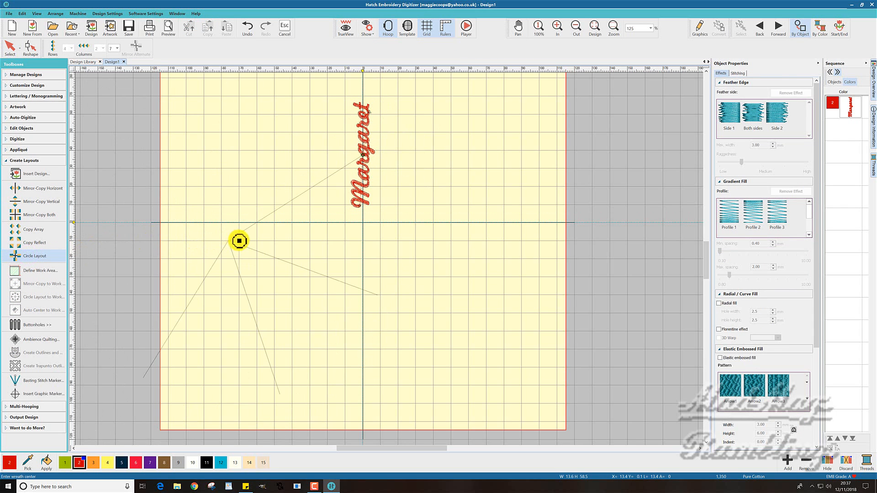
click(363, 224)
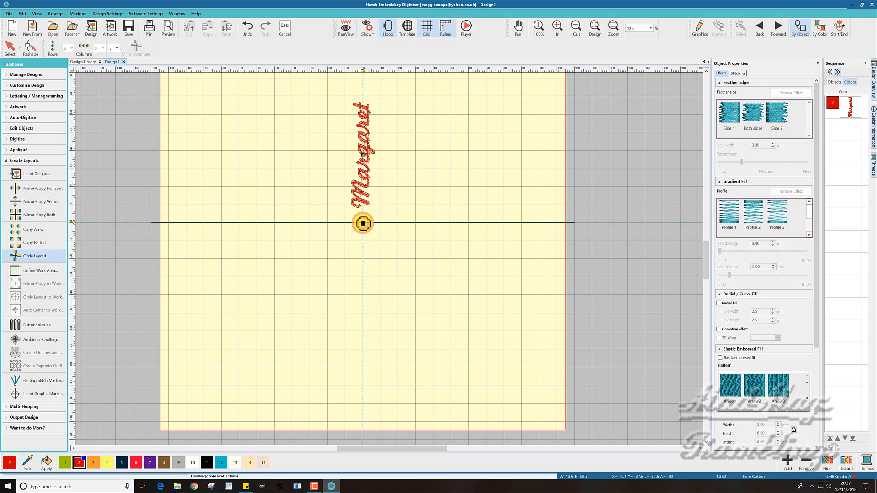